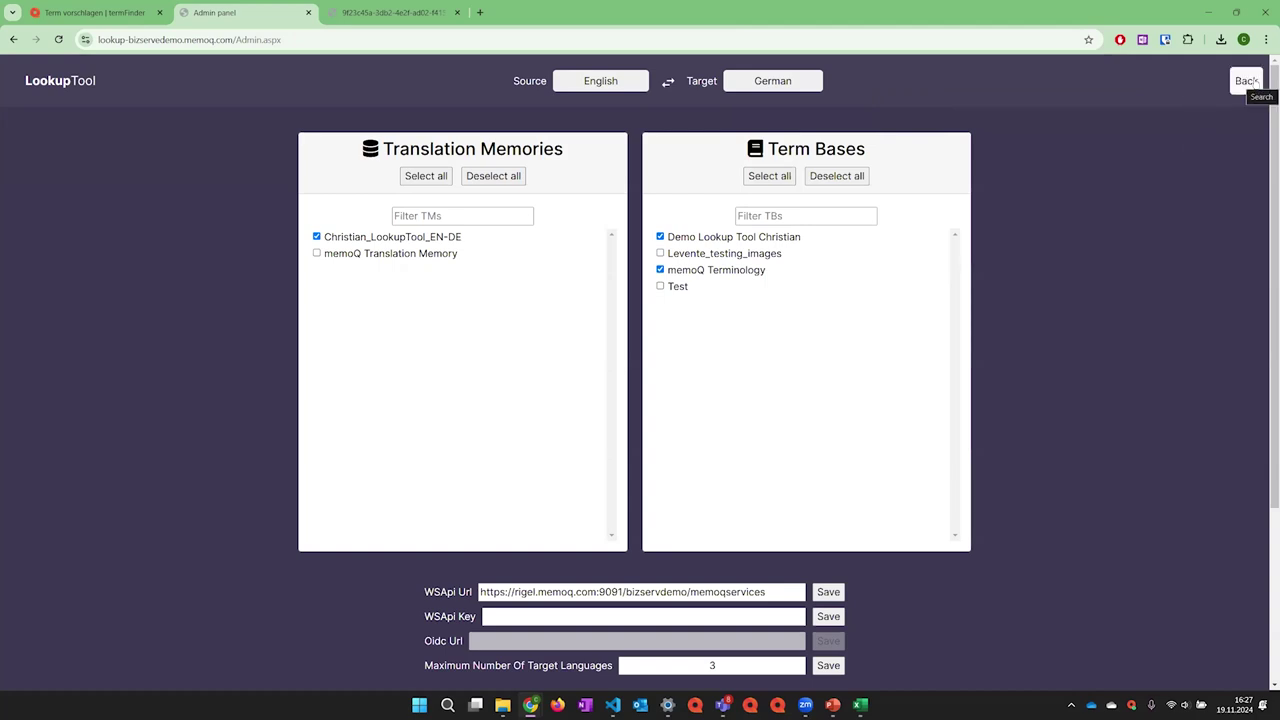
Toggle the memoQ Terminology [ger] term base on and off in the search page's resource selection
click(1247, 82)
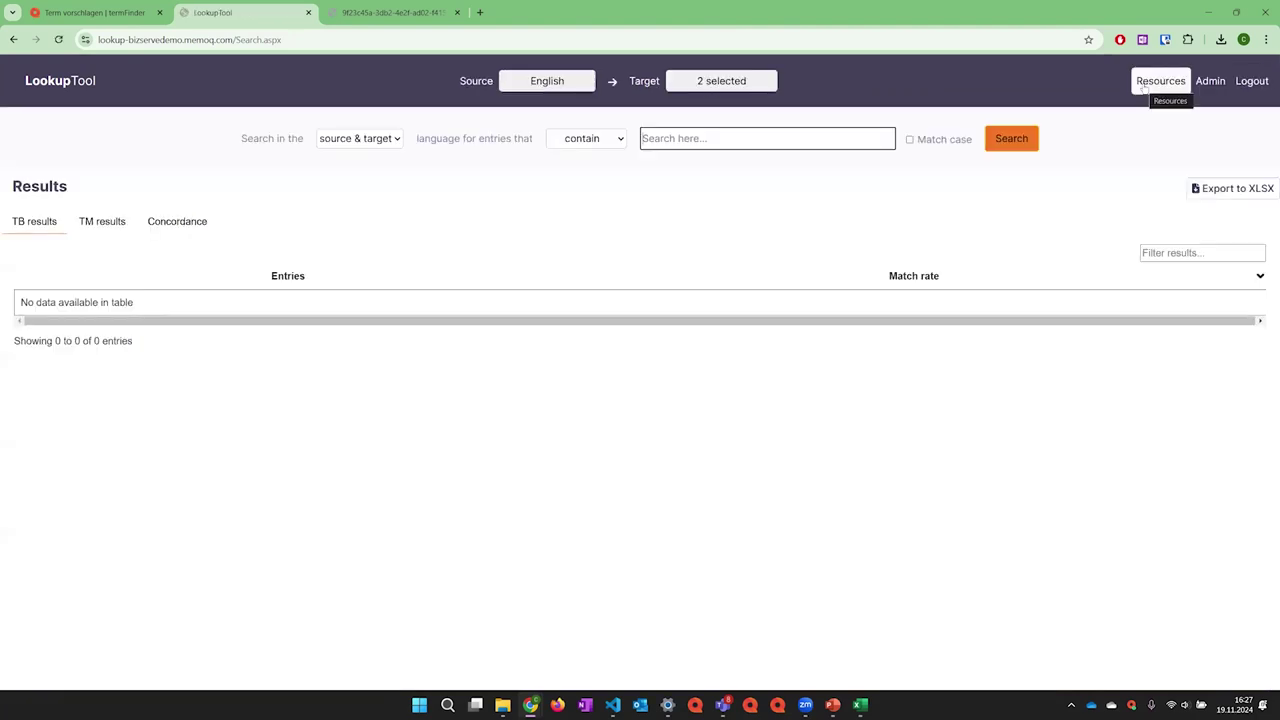
click(1158, 81)
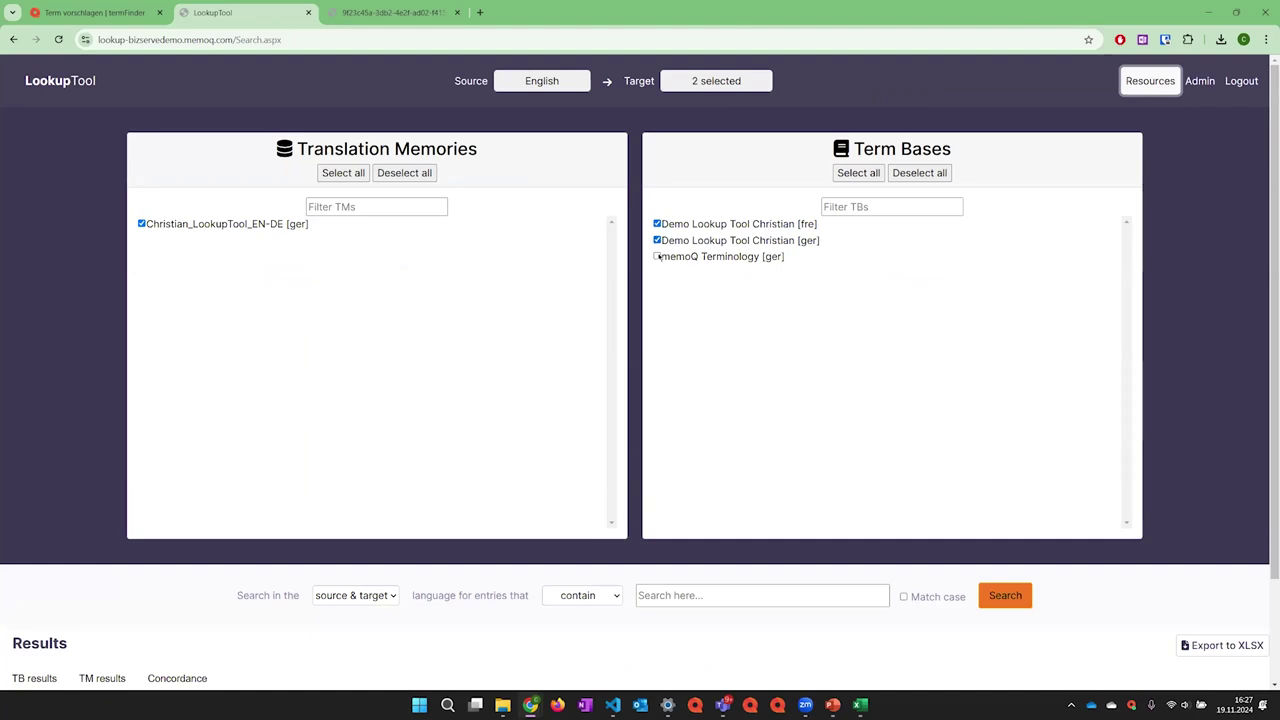
click(657, 257)
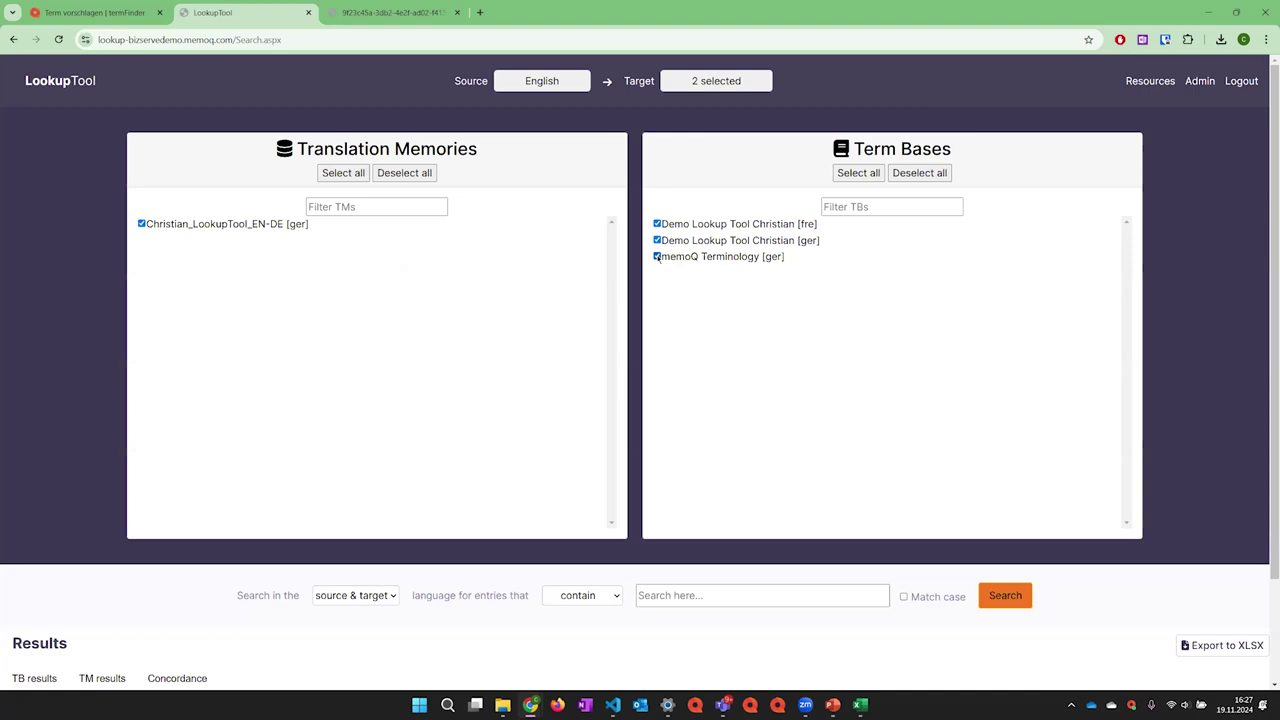
click(657, 257)
click(1150, 84)
Set Filter metadata to True in the admin settings and return it to False
click(1212, 84)
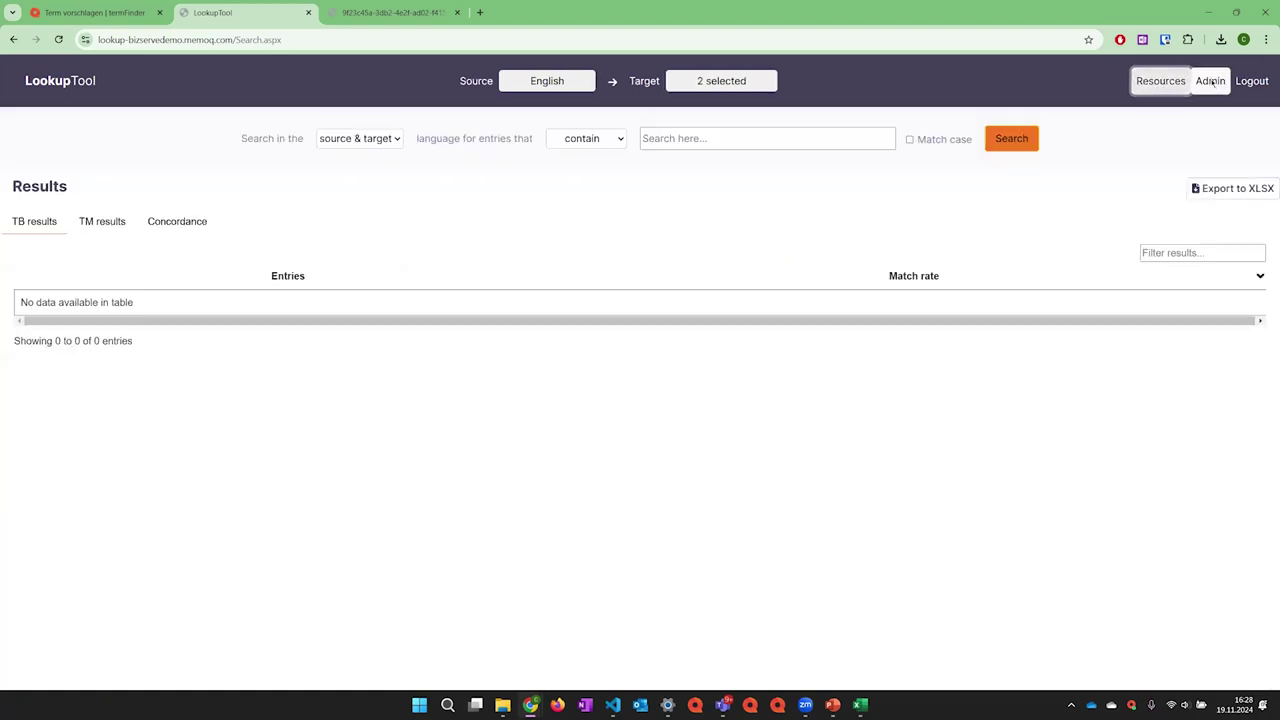
scroll(1003, 311, down, 2)
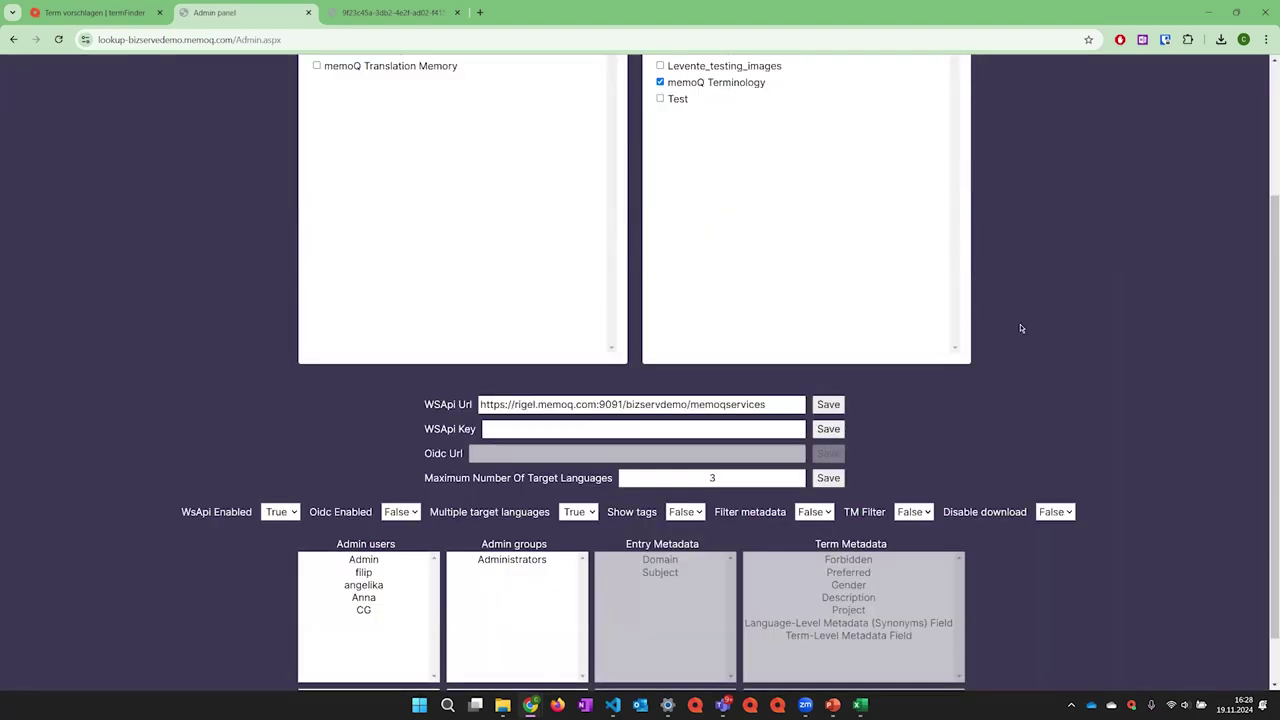
scroll(1020, 328, down, 1)
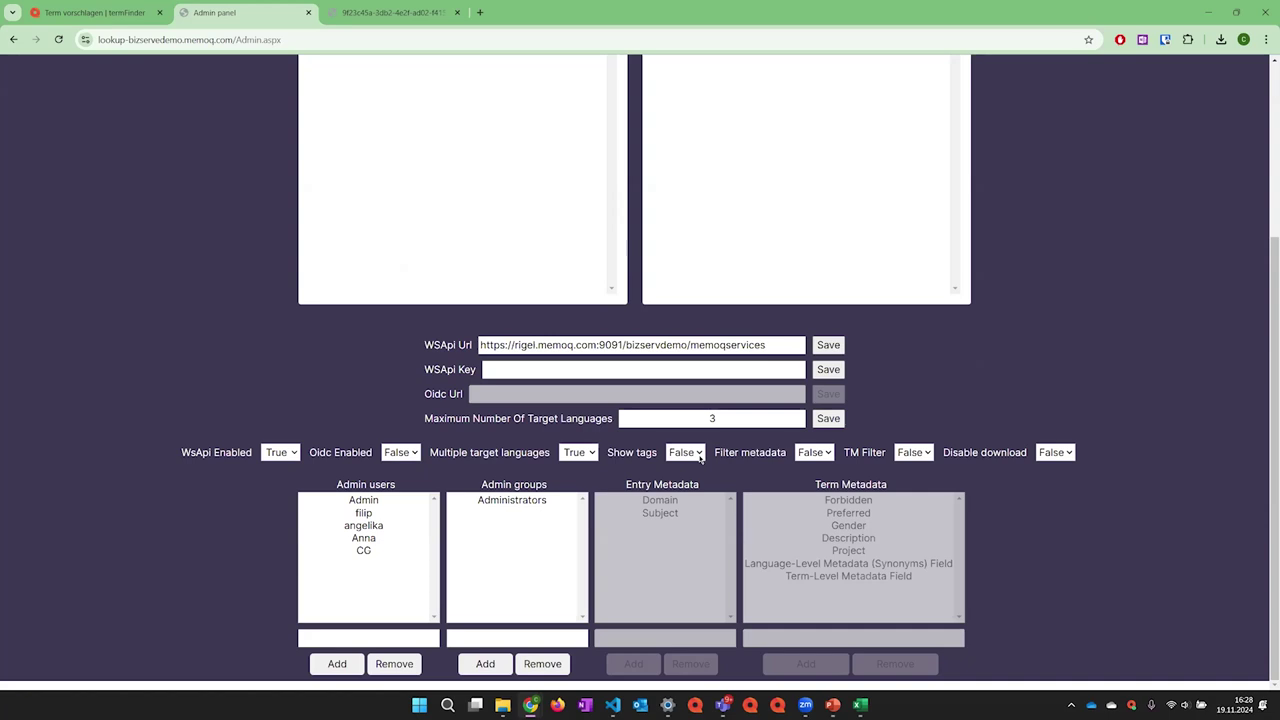
click(815, 456)
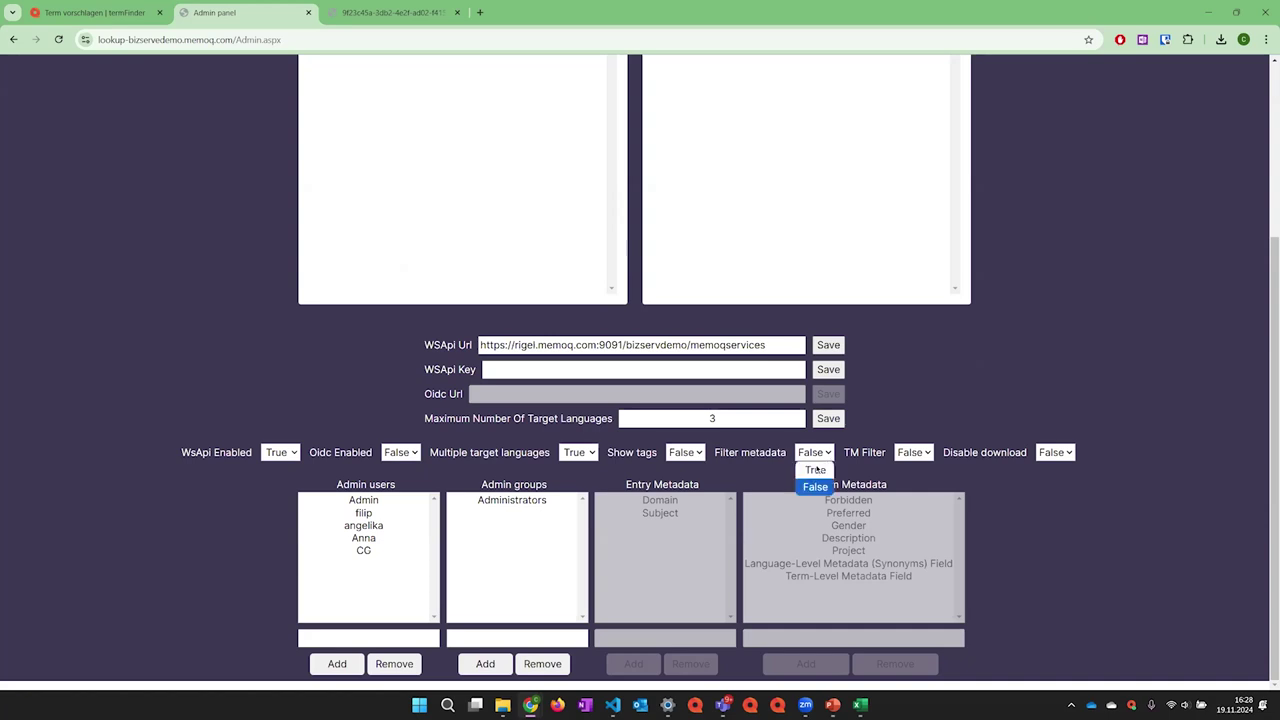
click(815, 470)
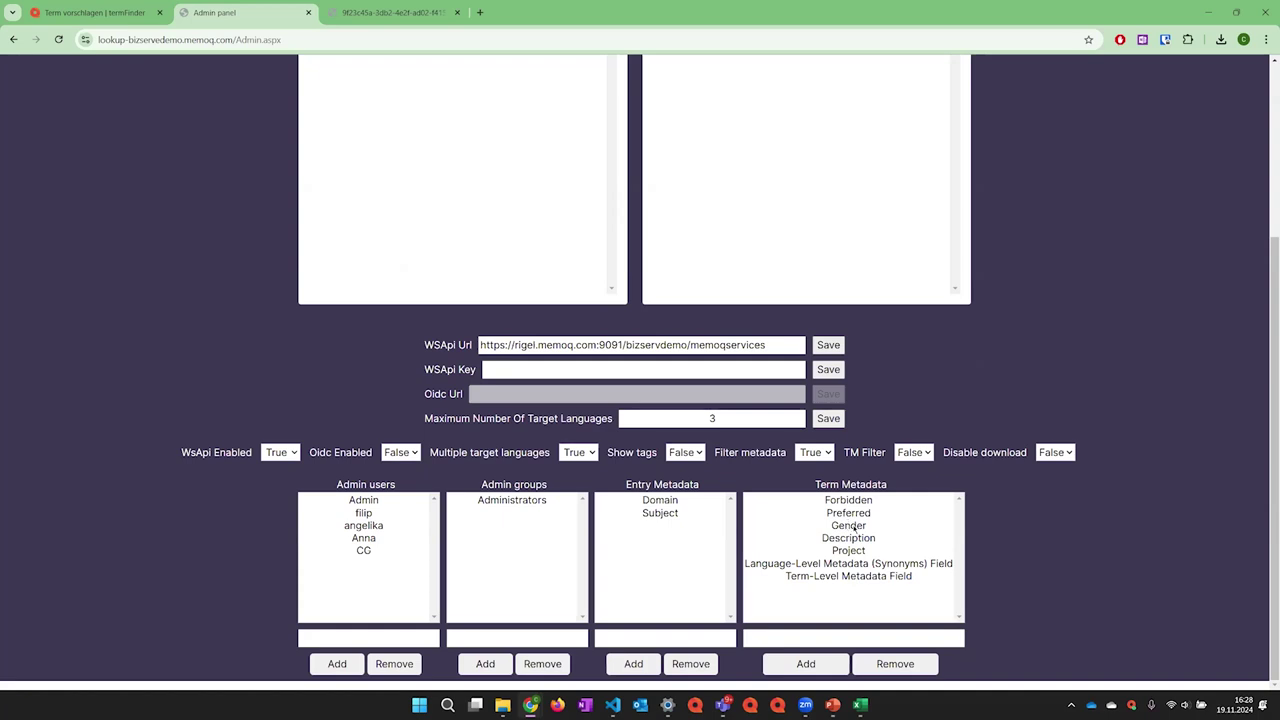
click(812, 455)
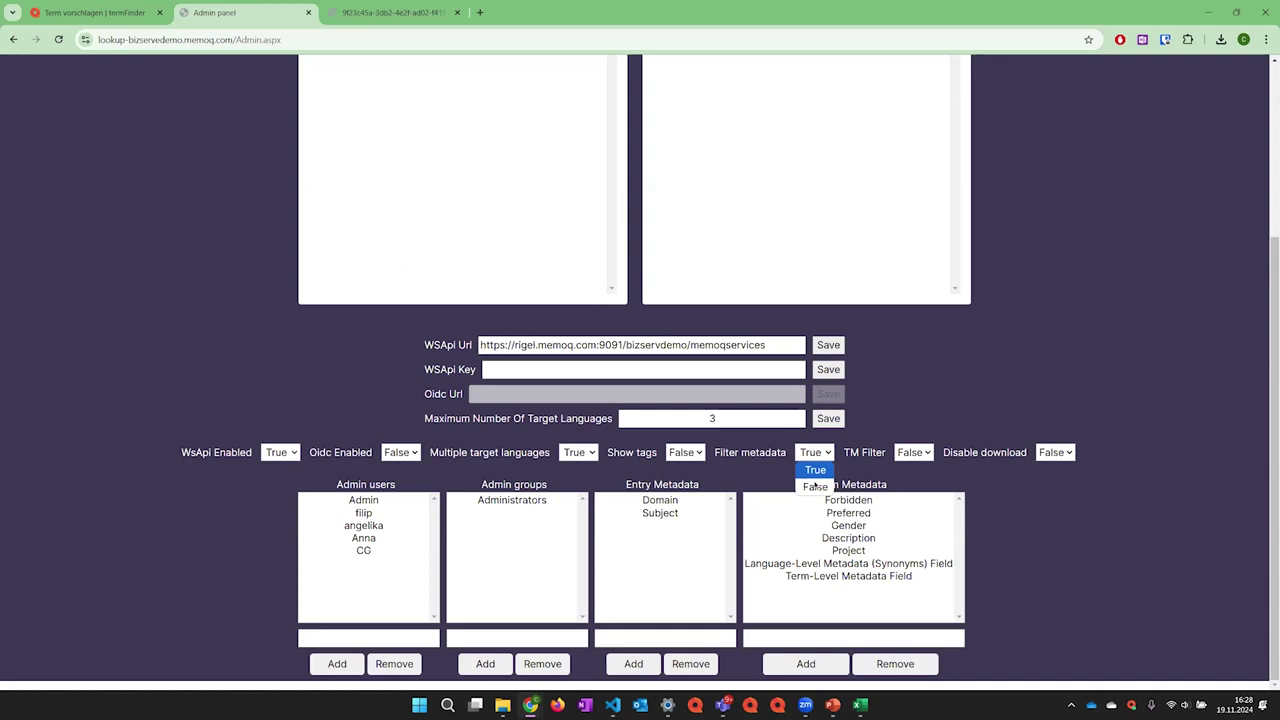
click(812, 480)
Examine the TM Filter and Disable download choices and the Administrators admin group, and return to the search page
click(921, 456)
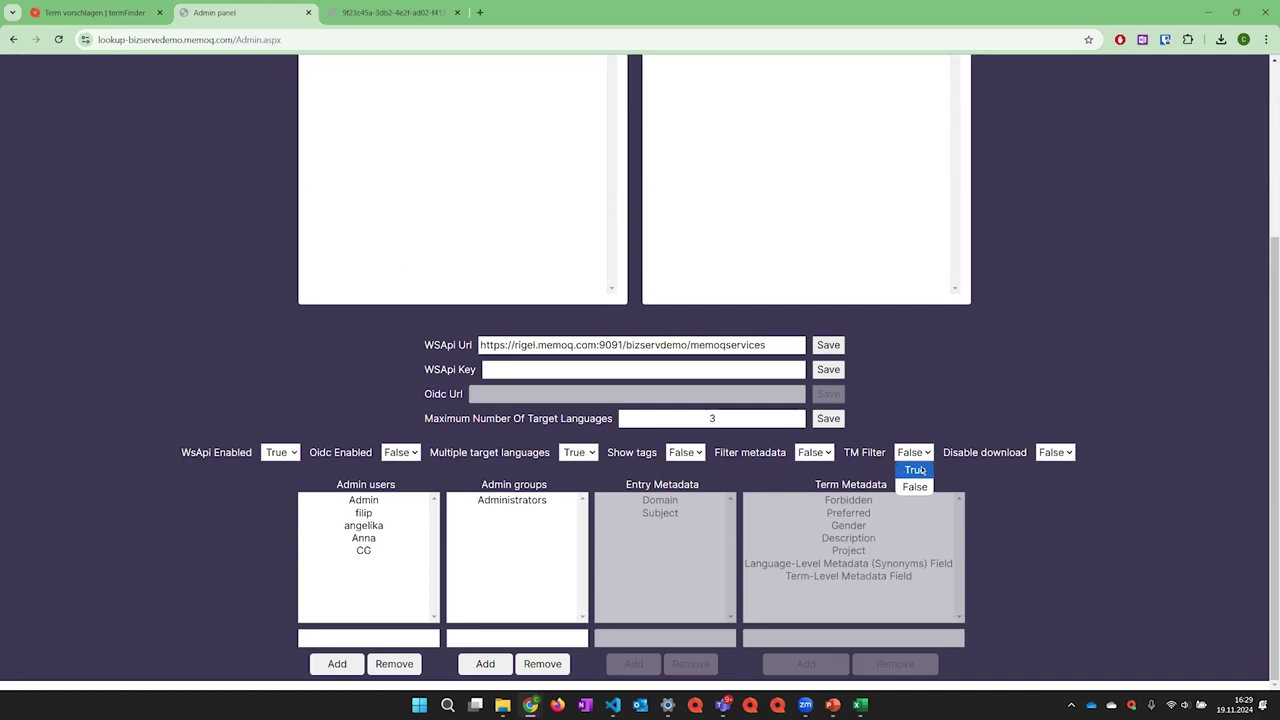
click(1045, 487)
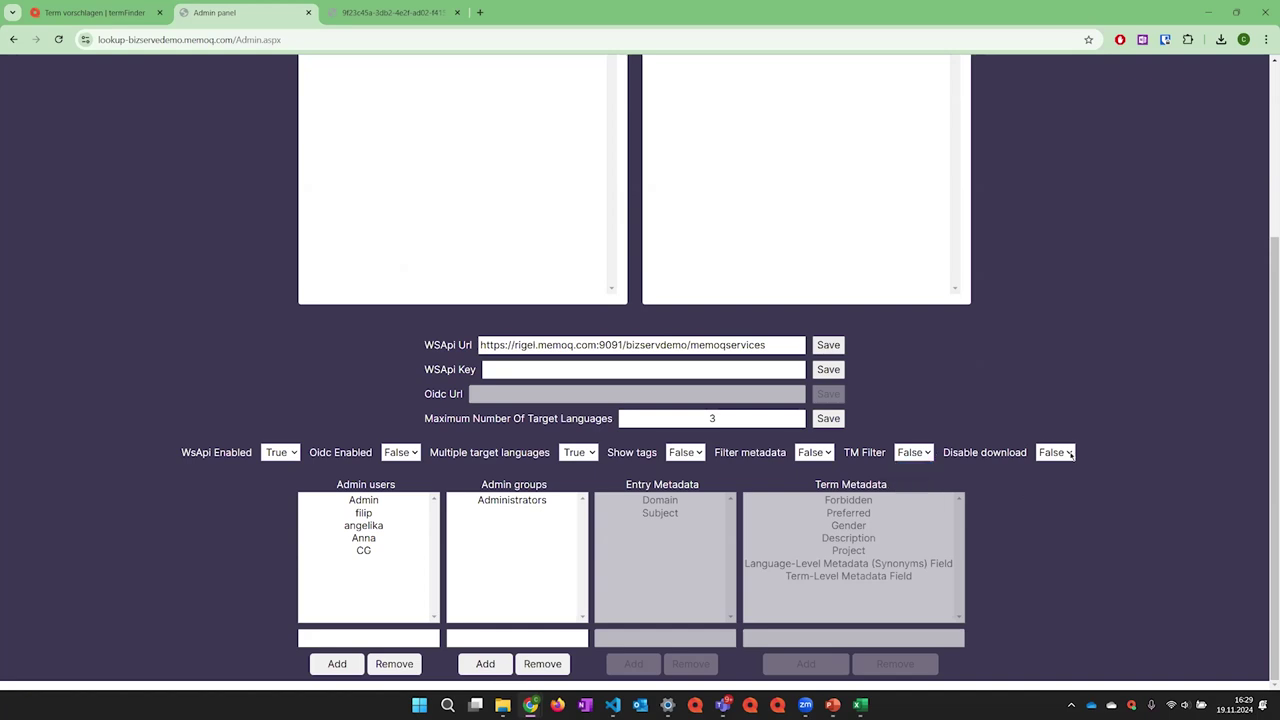
click(1069, 454)
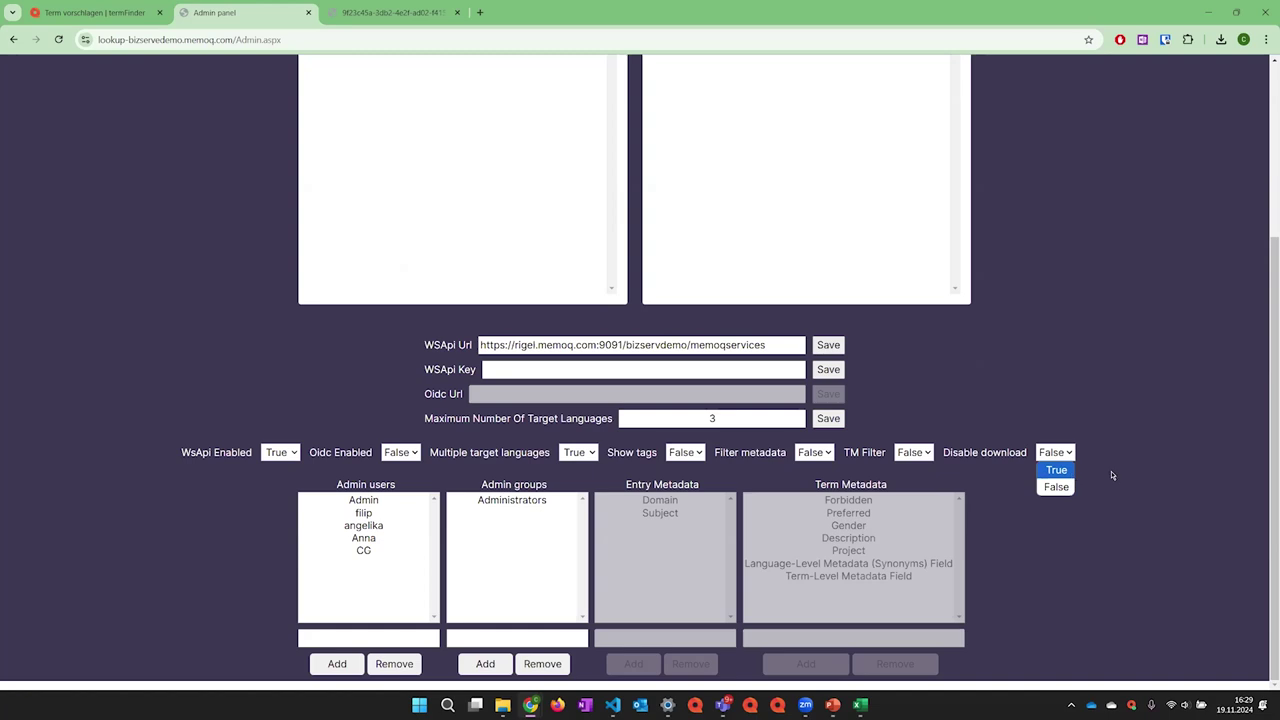
click(1111, 475)
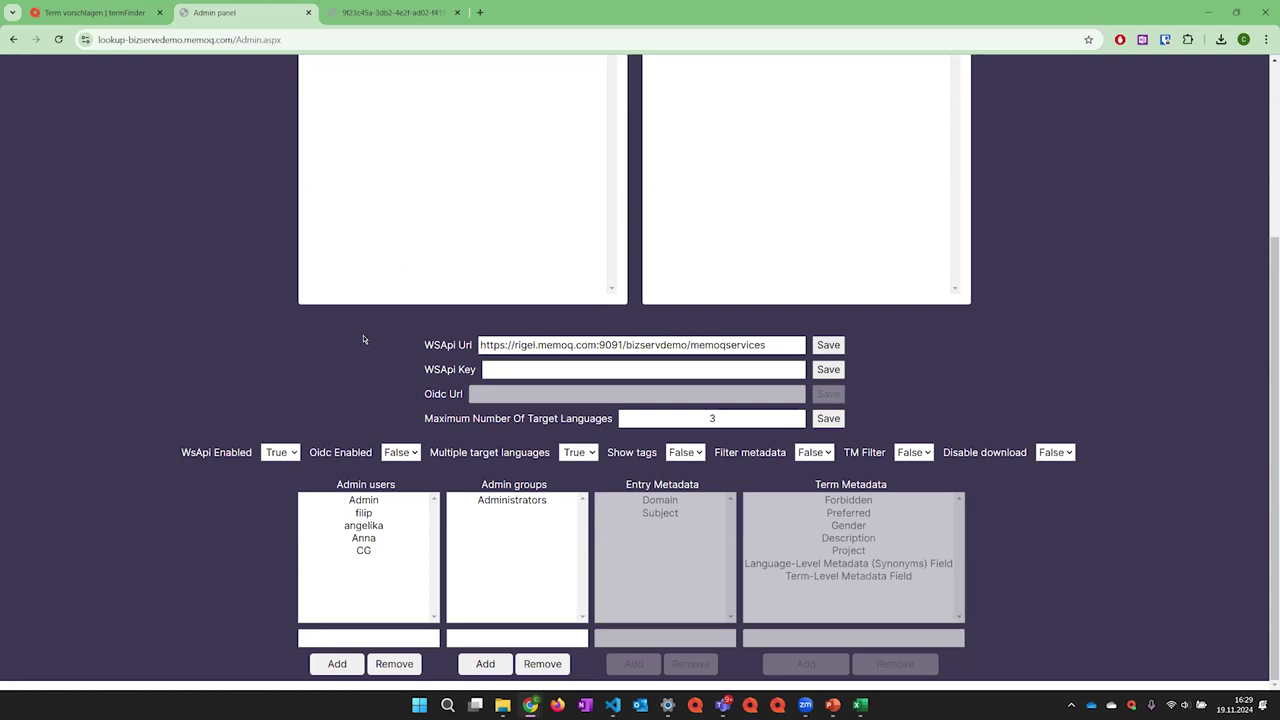
click(520, 502)
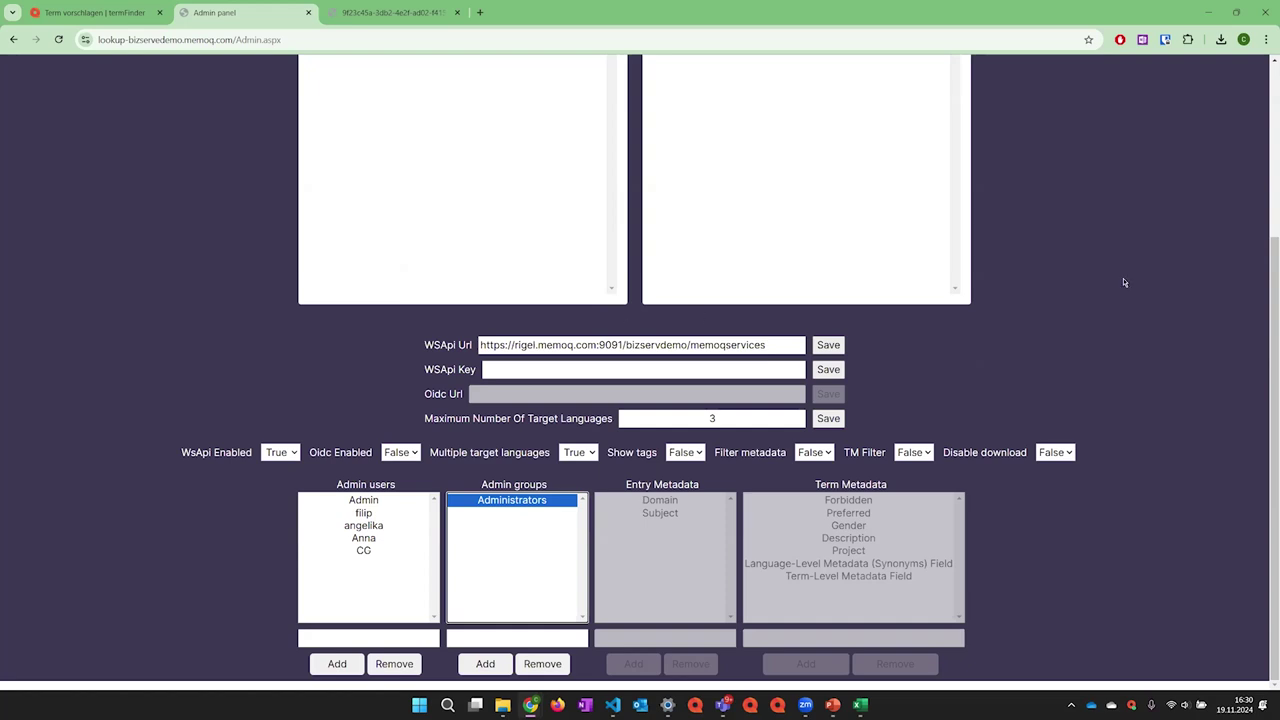
scroll(1123, 282, up, 5)
click(1245, 82)
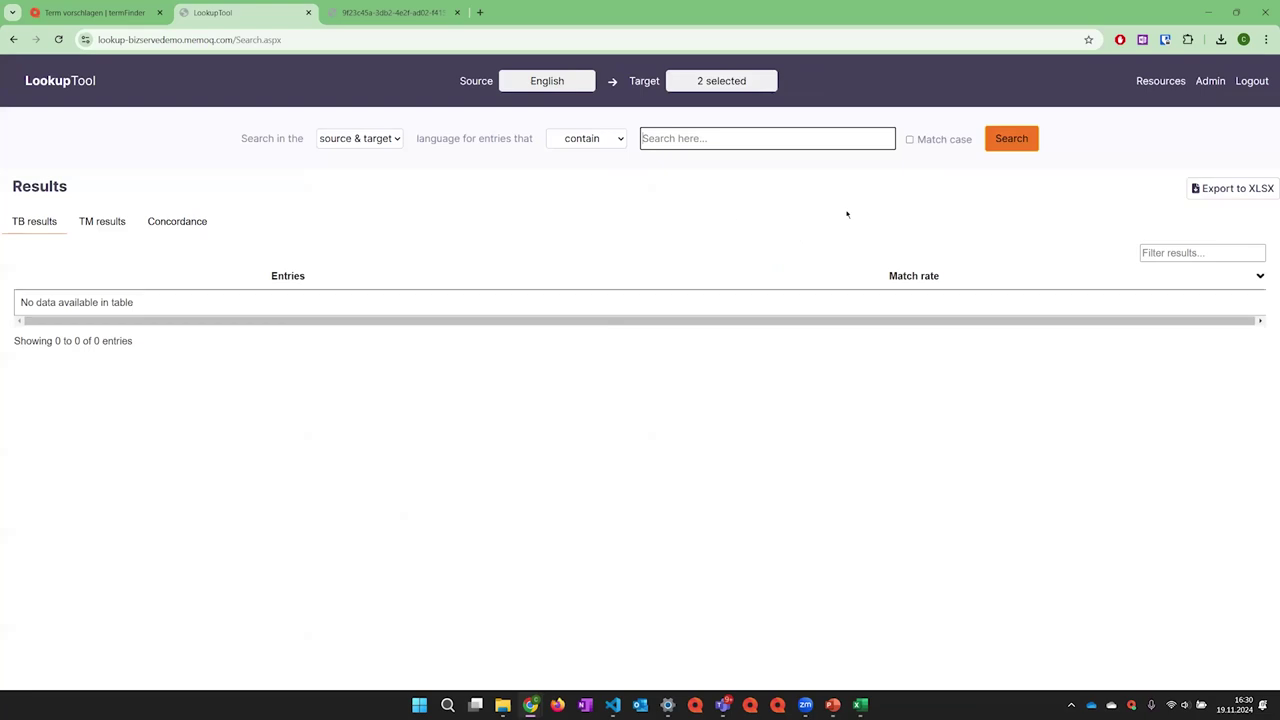
Open the termFinder home page by removing the term suggestion path from the web address
click(120, 12)
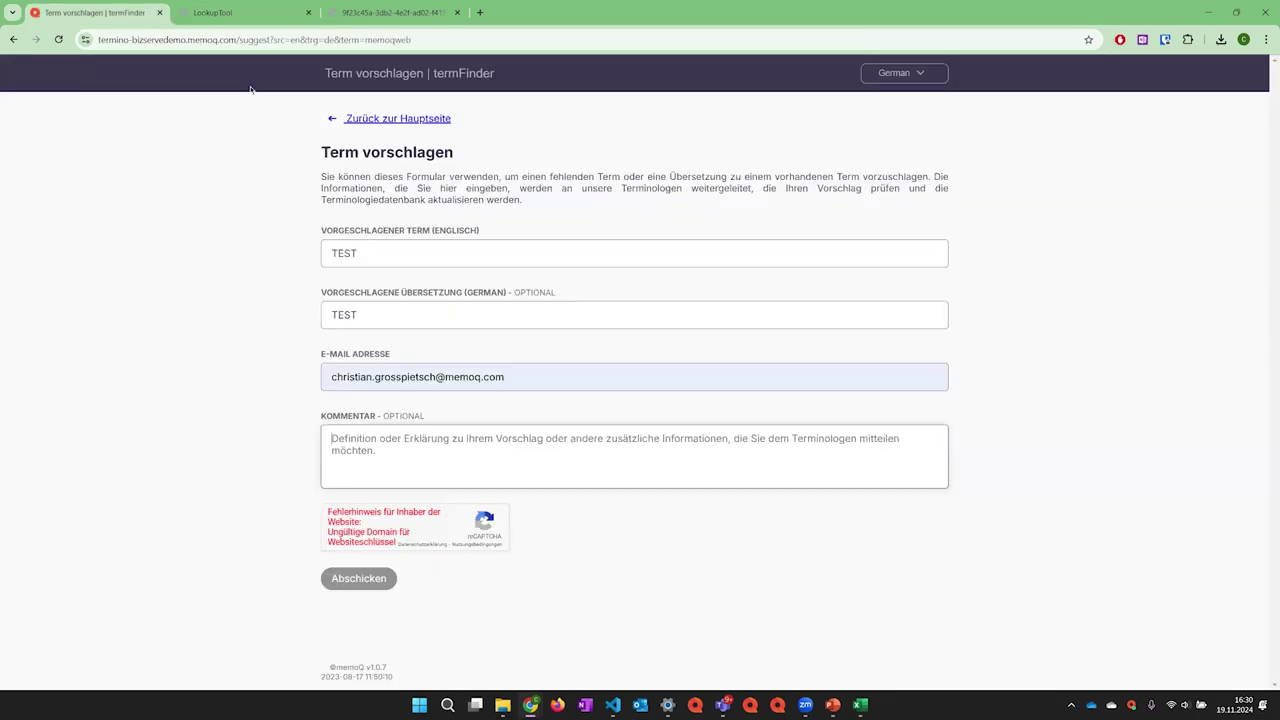
drag(238, 40, 412, 40)
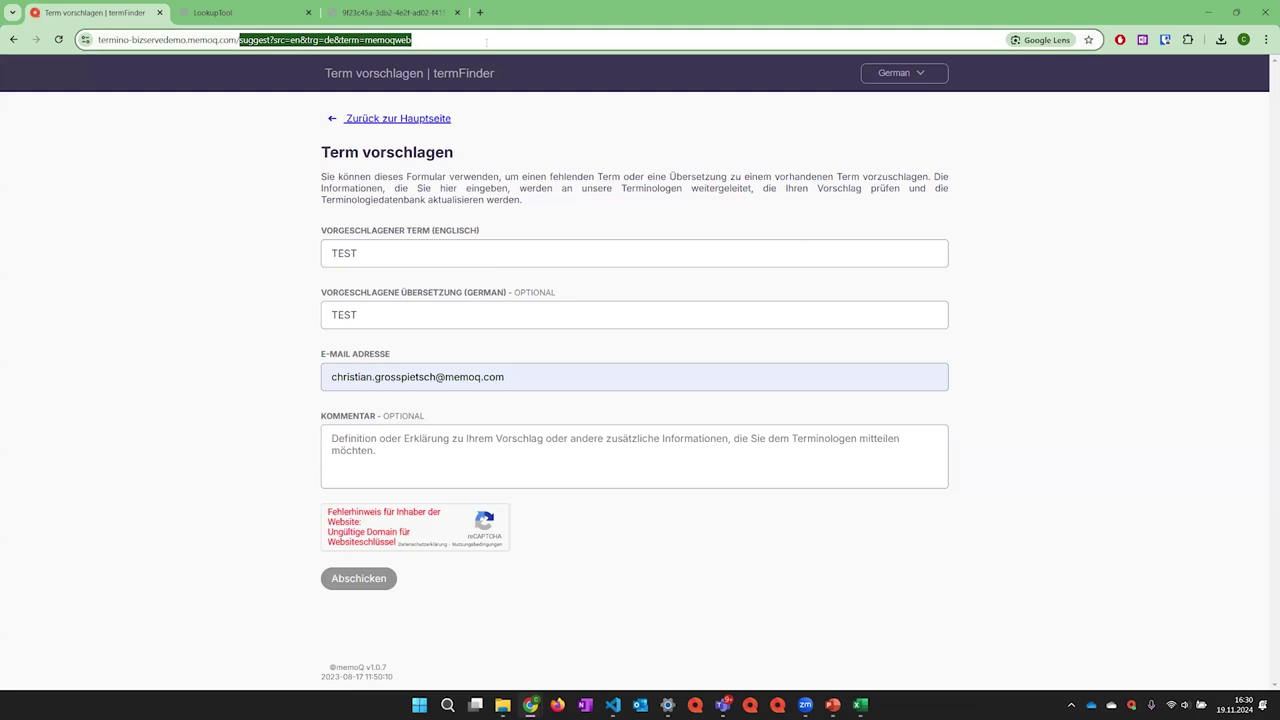
key(Delete)
key(Return)
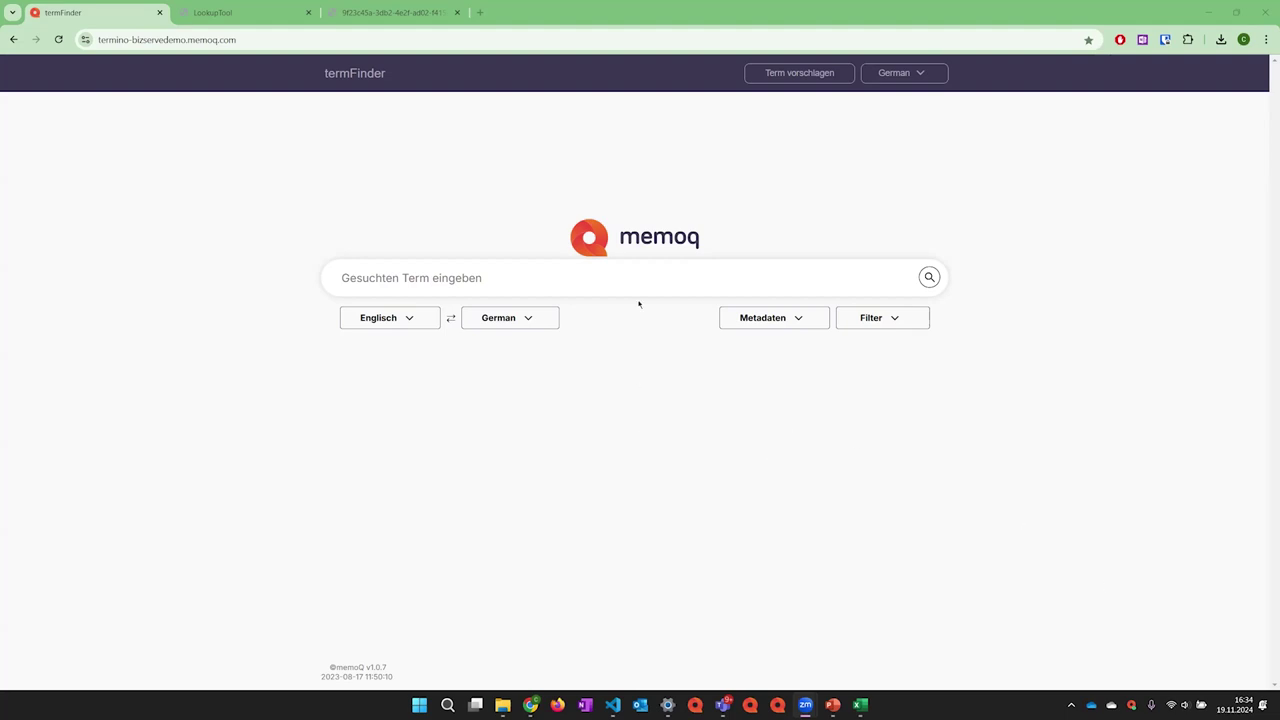
Examine the source languages offered in termFinder and the target languages offered in LookupTool
click(268, 43)
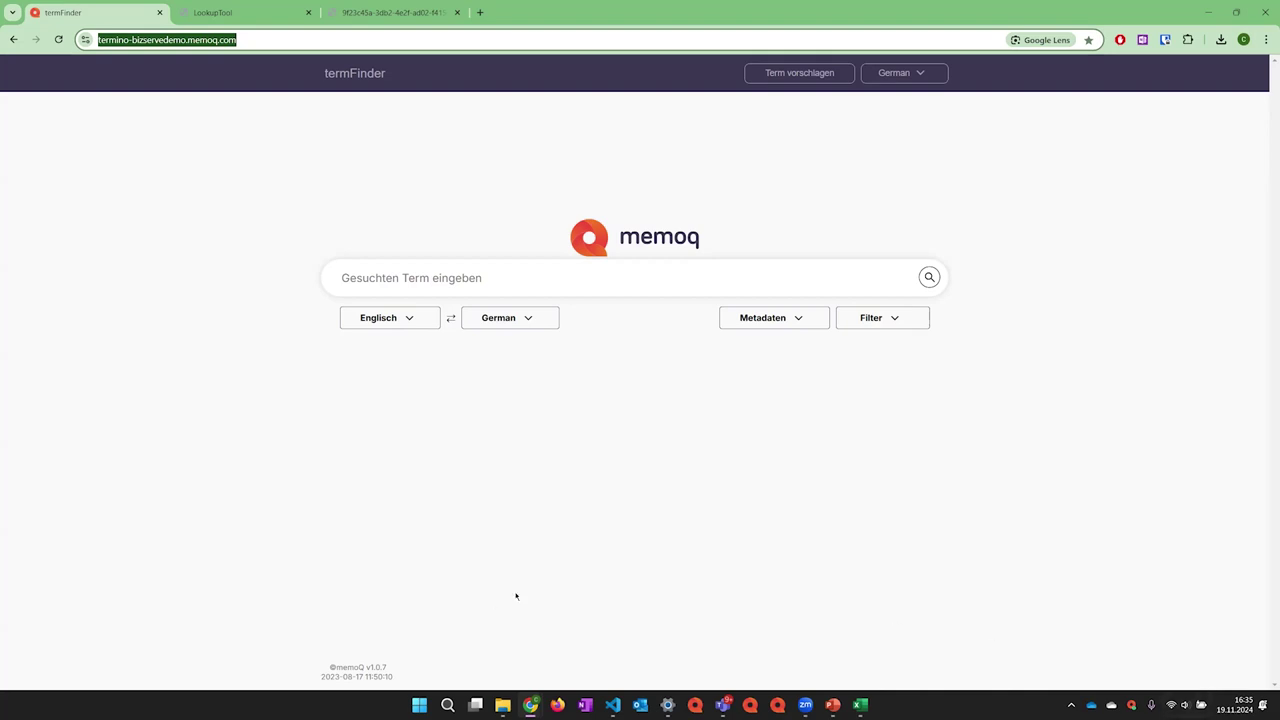
click(408, 318)
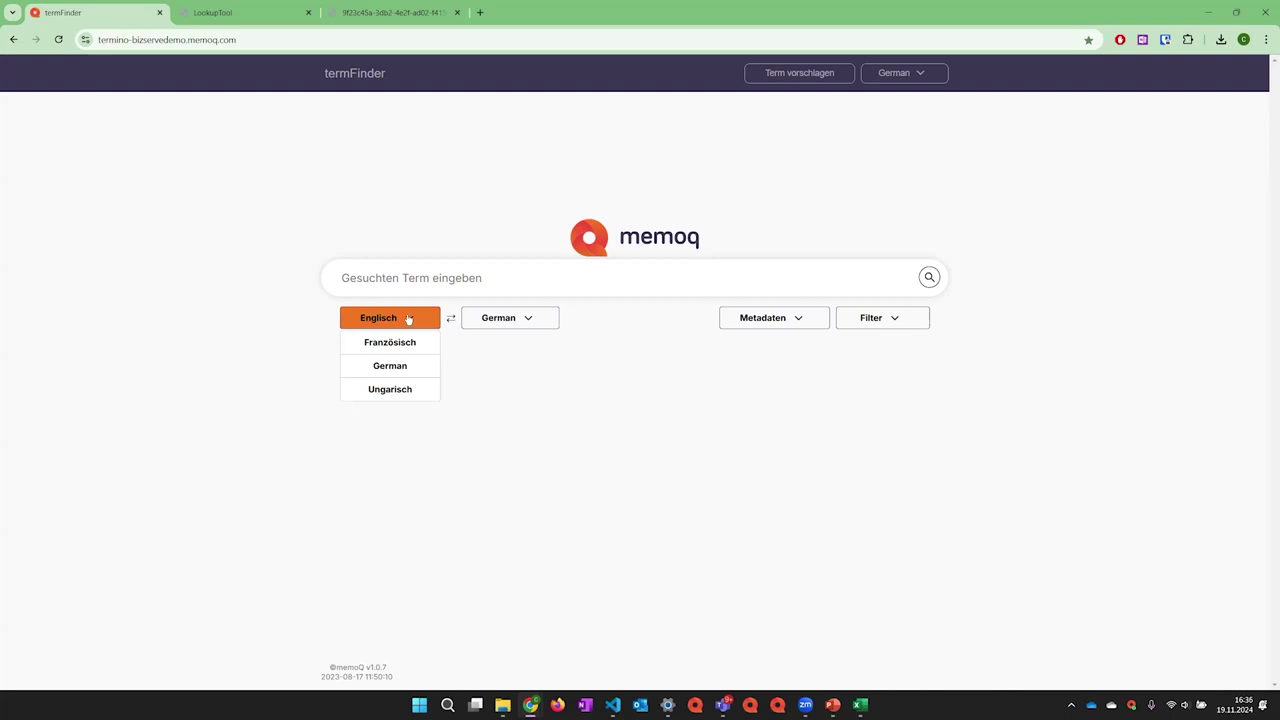
click(240, 13)
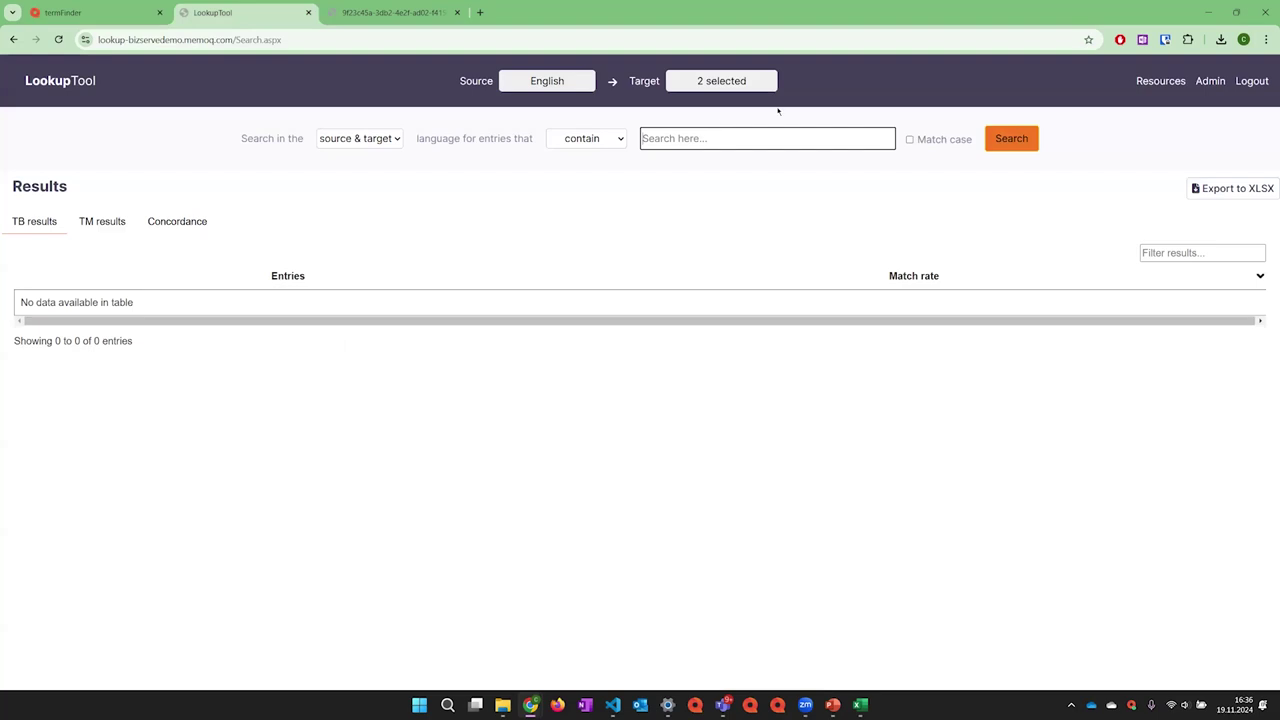
click(730, 88)
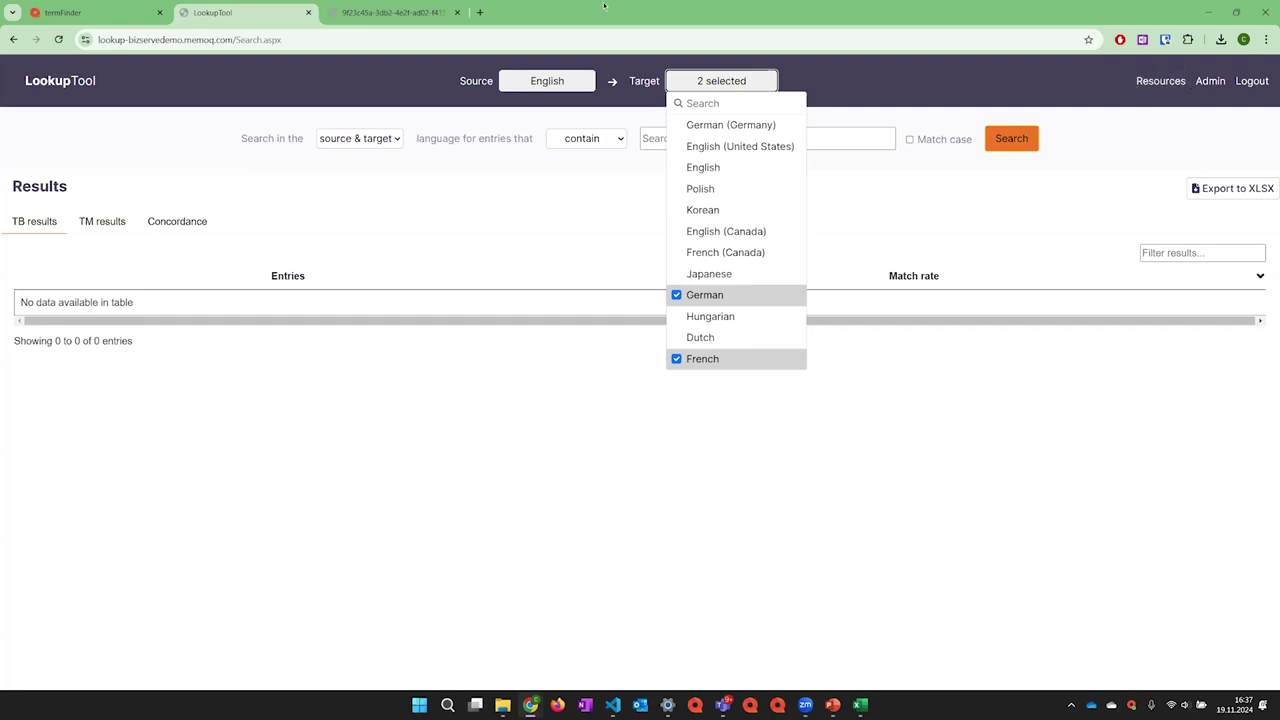
Search termFinder for "memoq" from English into German, and return to LookupTool with its target language list closed
click(113, 18)
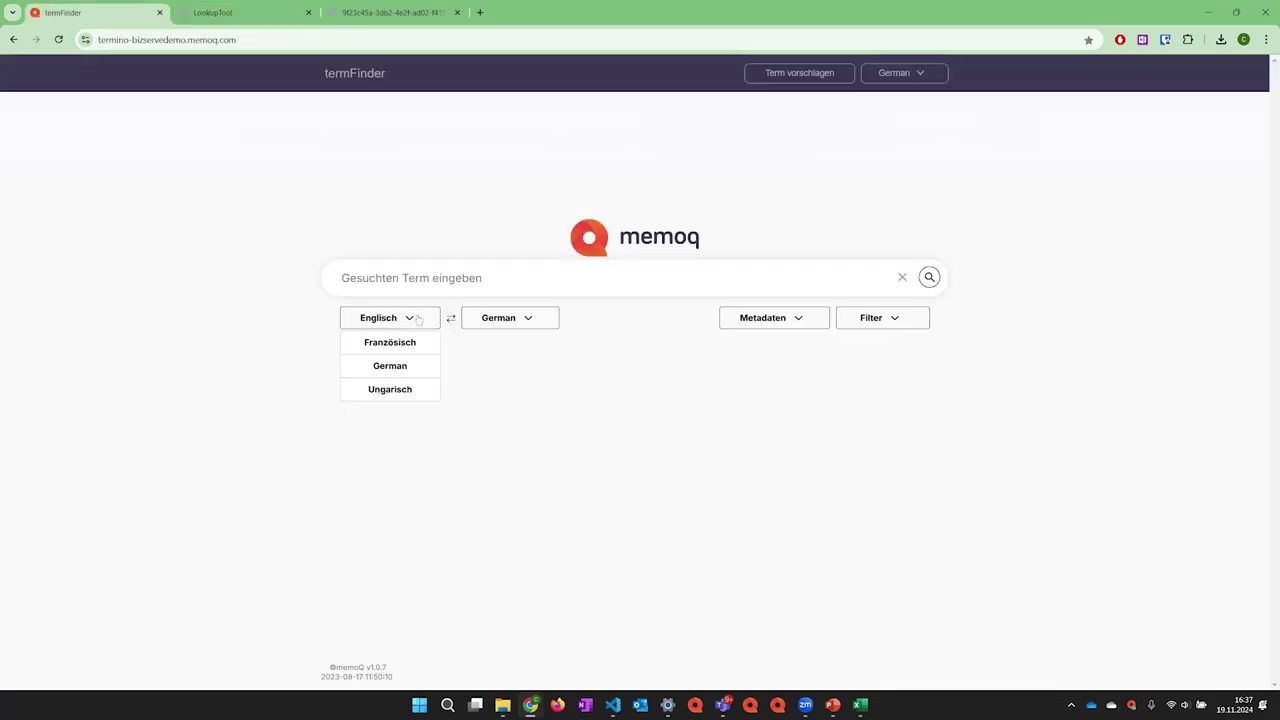
click(458, 282)
text(memoq)
click(403, 305)
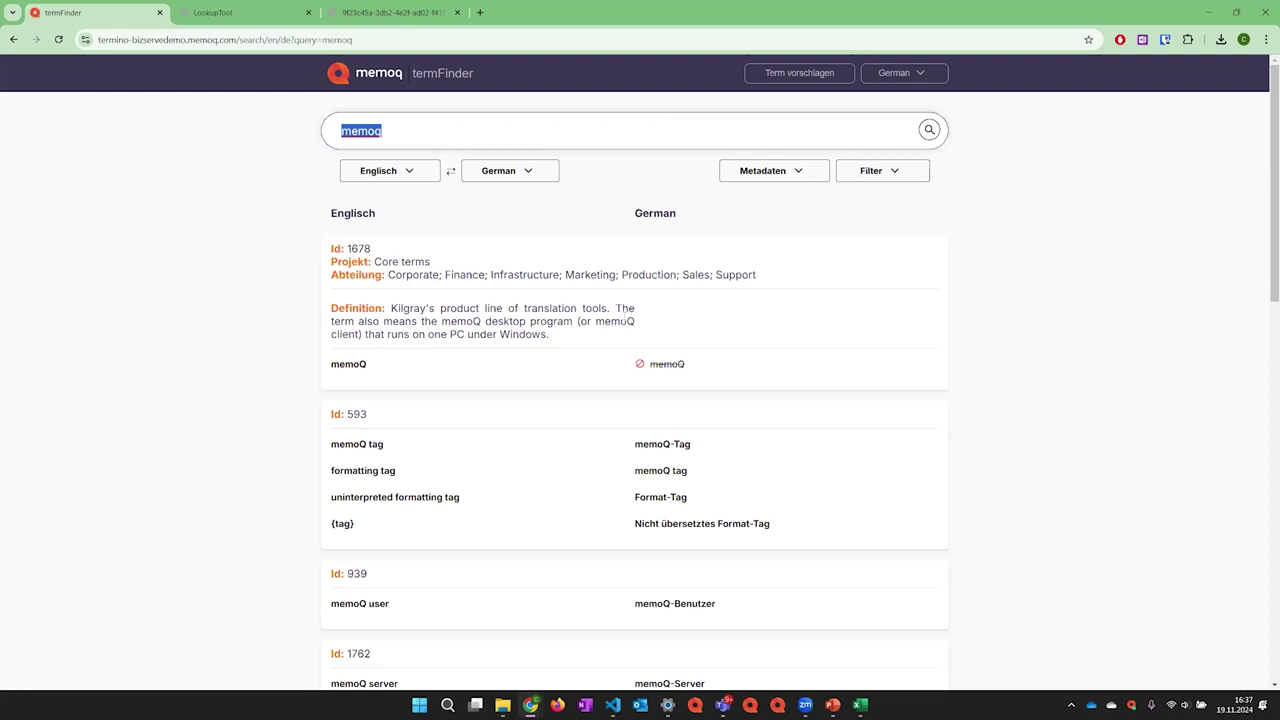
click(216, 13)
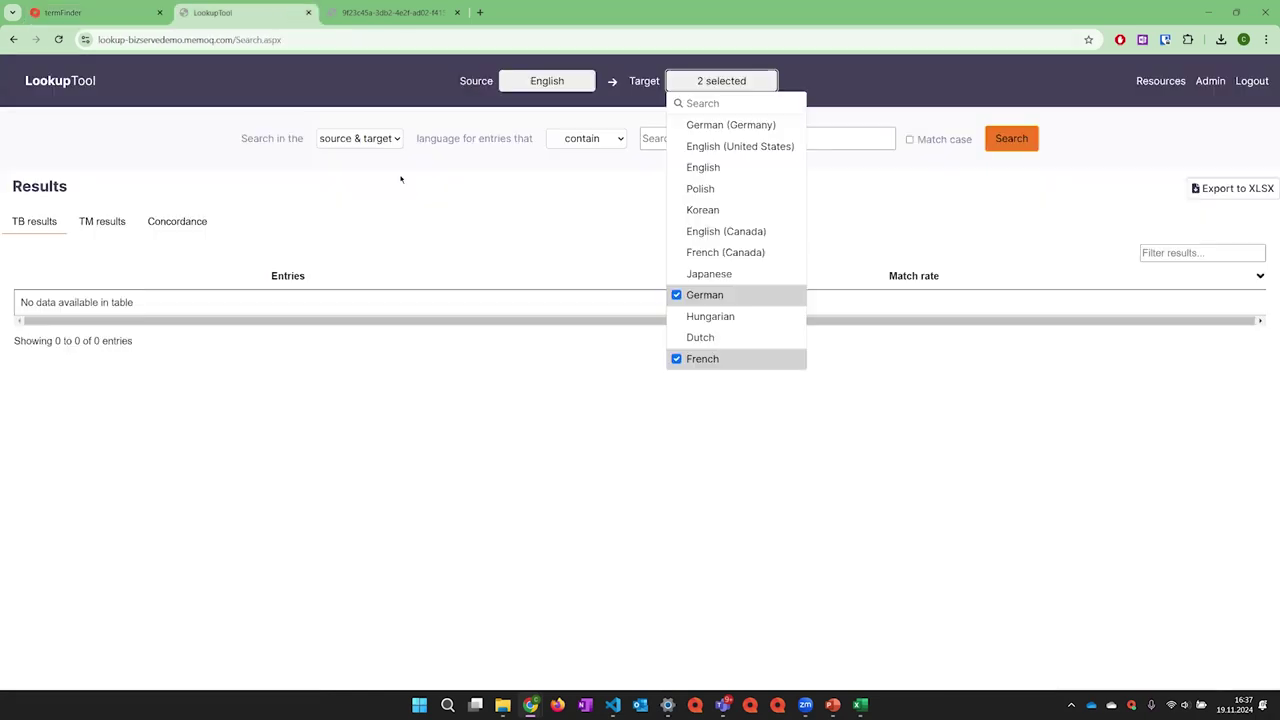
click(1090, 117)
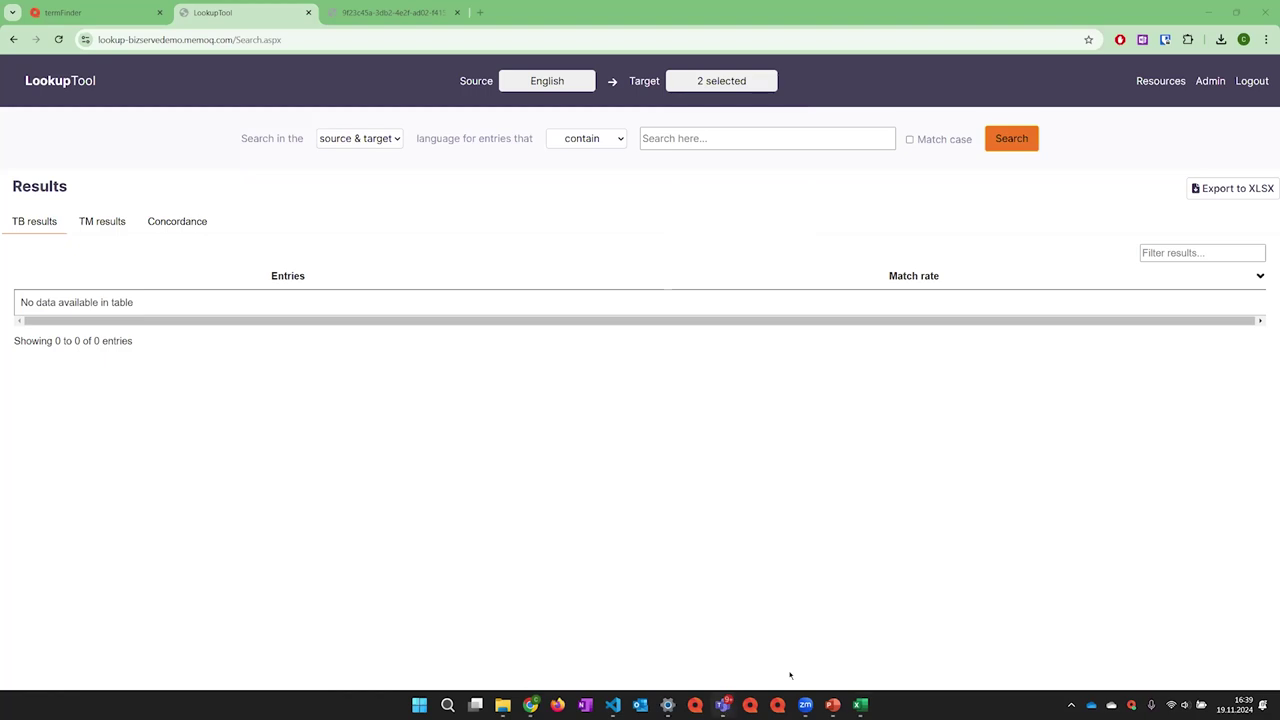
Switch to the webinar presentation in PowerPoint and start the slide show from the closing slide
click(832, 705)
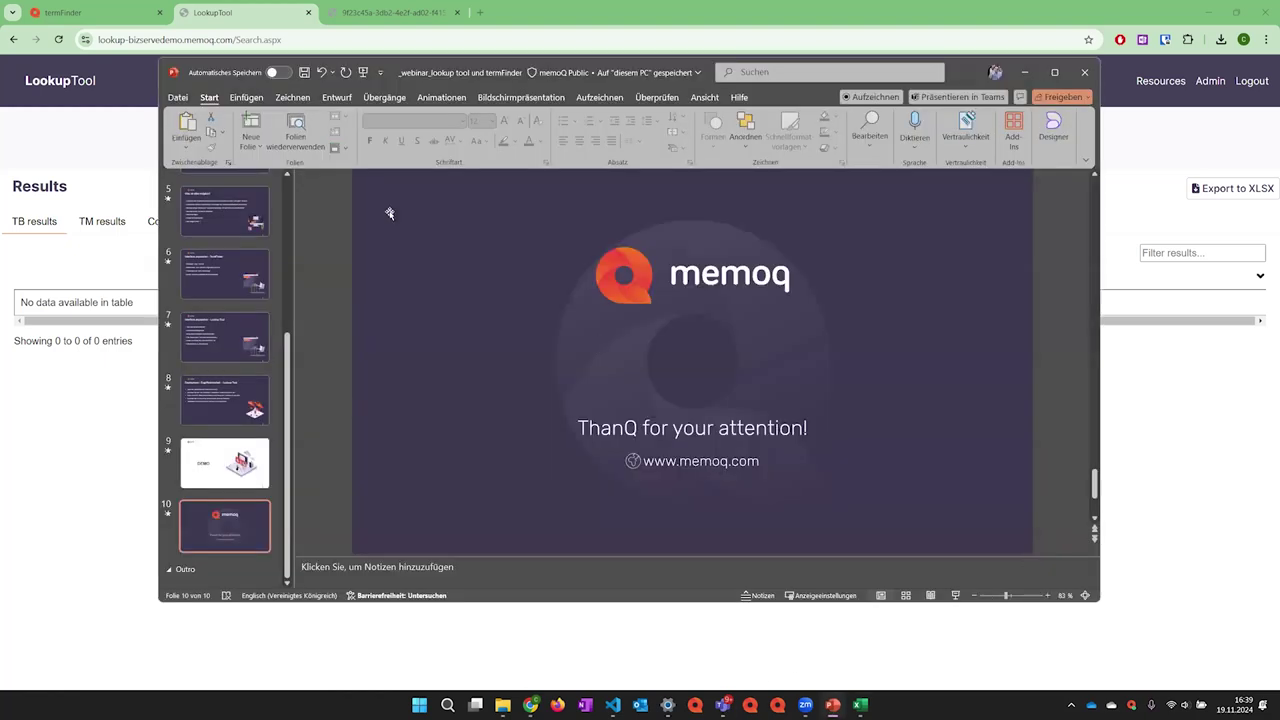
click(955, 596)
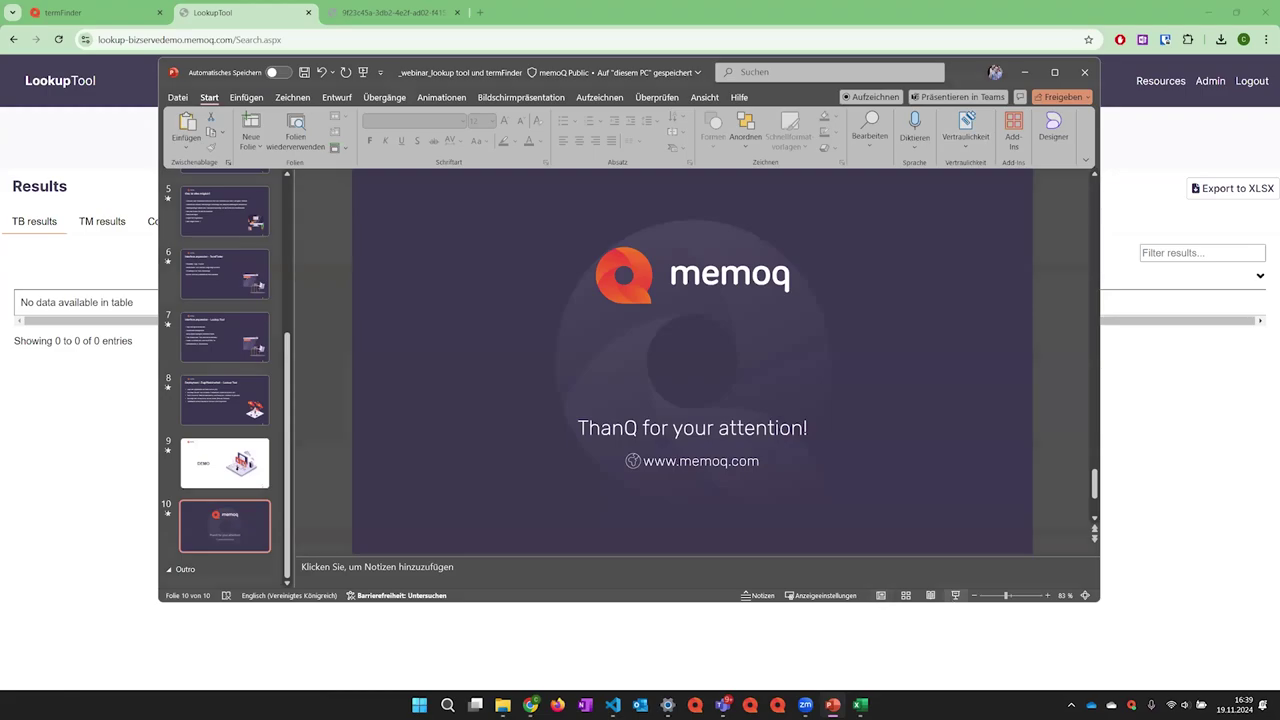